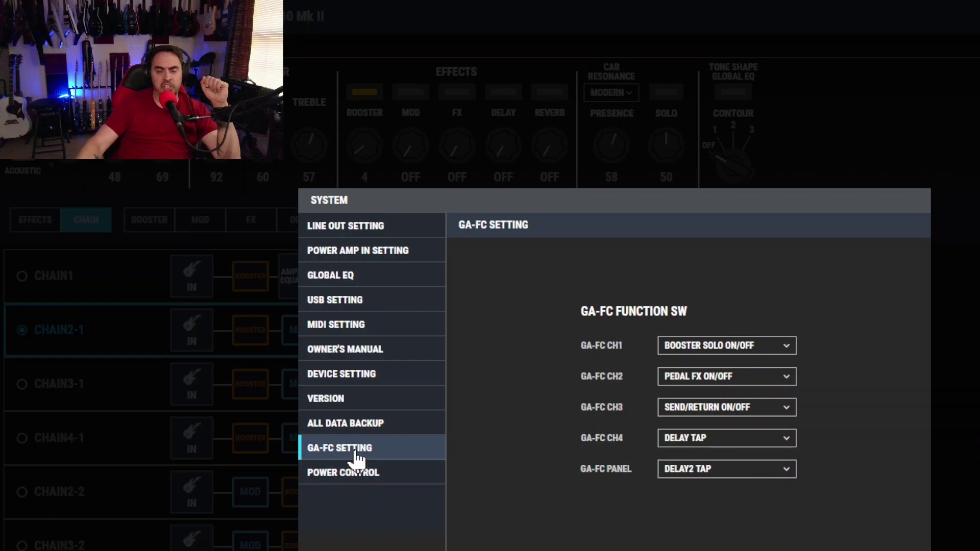
pyautogui.click(372, 485)
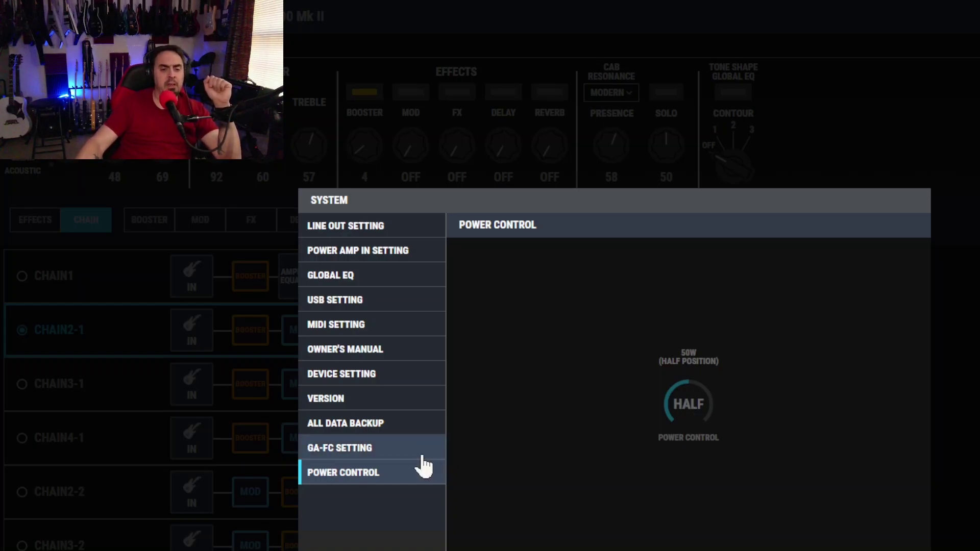
pyautogui.click(406, 451)
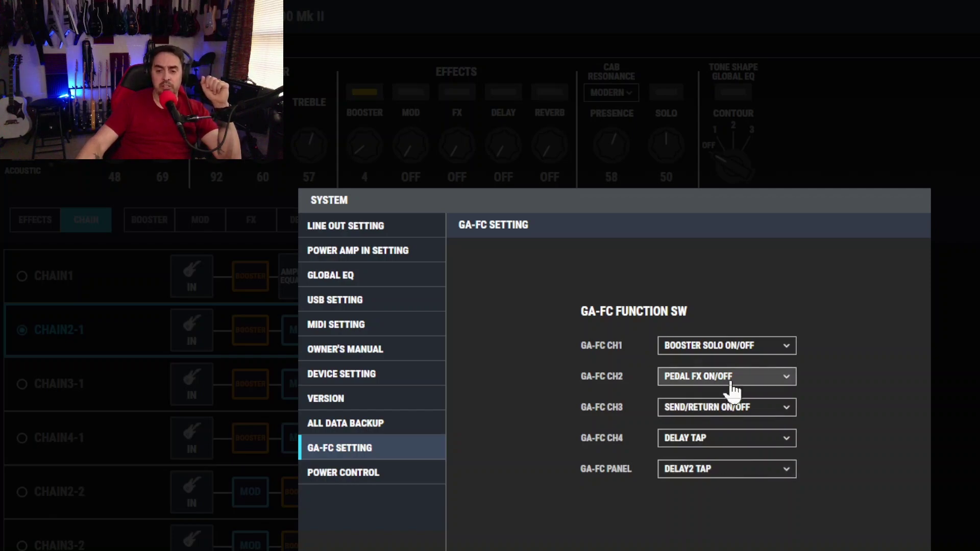
# - Browse the GA-FC CH1 functions without changing them, then set GA-FC PANEL to GLOBAL EQ ON/OFF
pyautogui.click(765, 345)
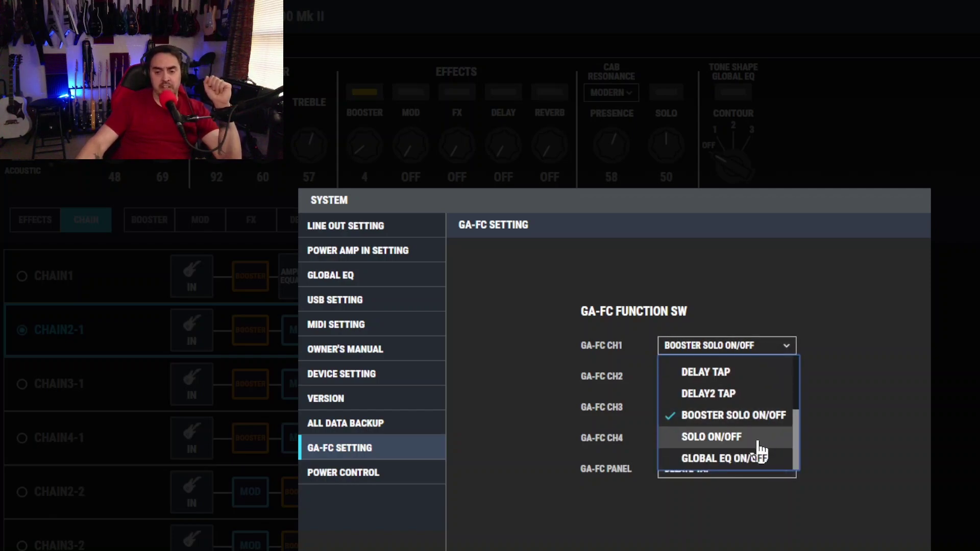
pyautogui.scroll(5, 759, 452)
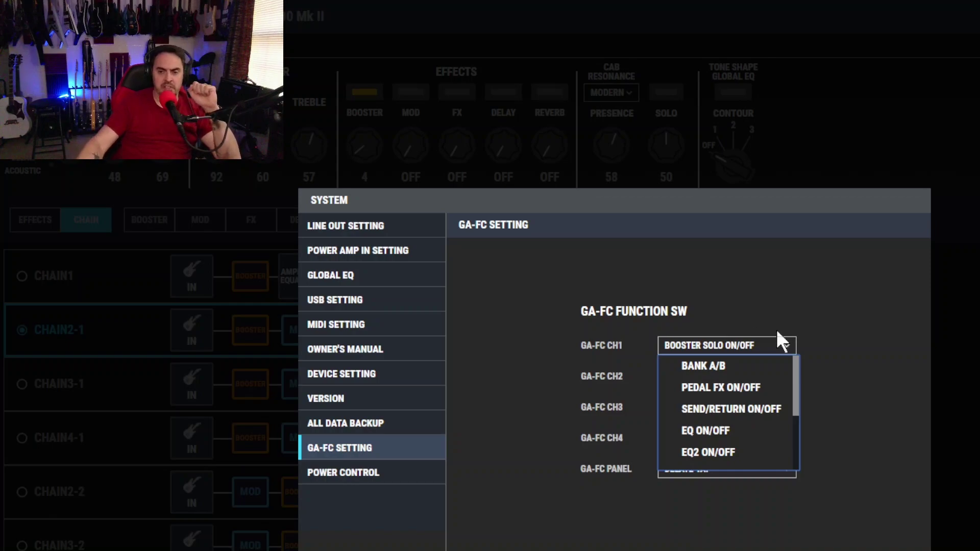
pyautogui.click(853, 380)
pyautogui.click(718, 464)
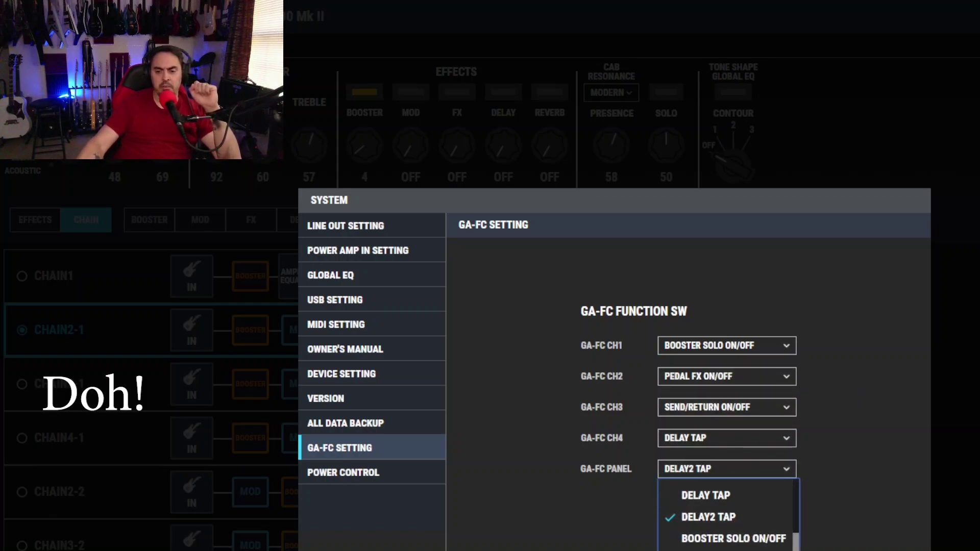
pyautogui.click(725, 547)
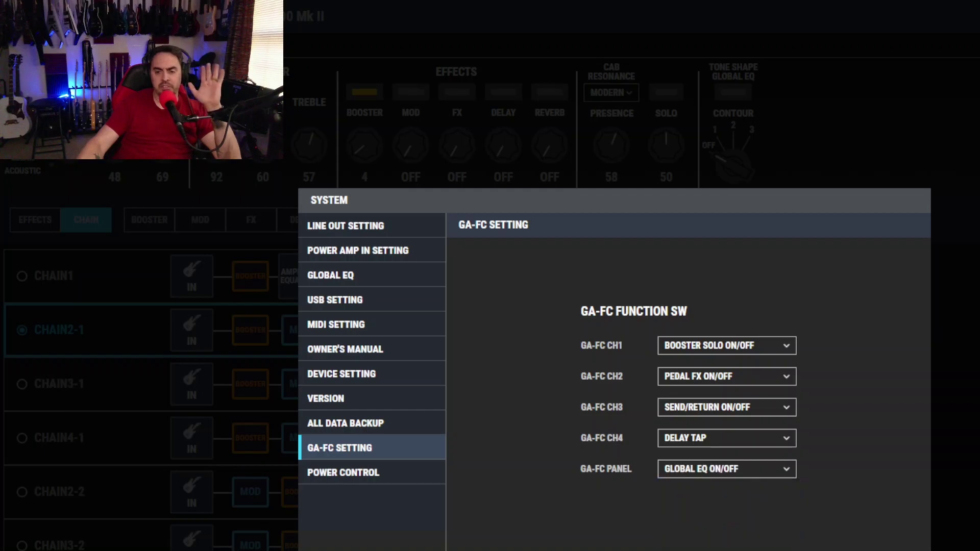
# - Close System settings and switch the Tone Shape Global EQ on and off several times, ending off
pyautogui.press('Escape')
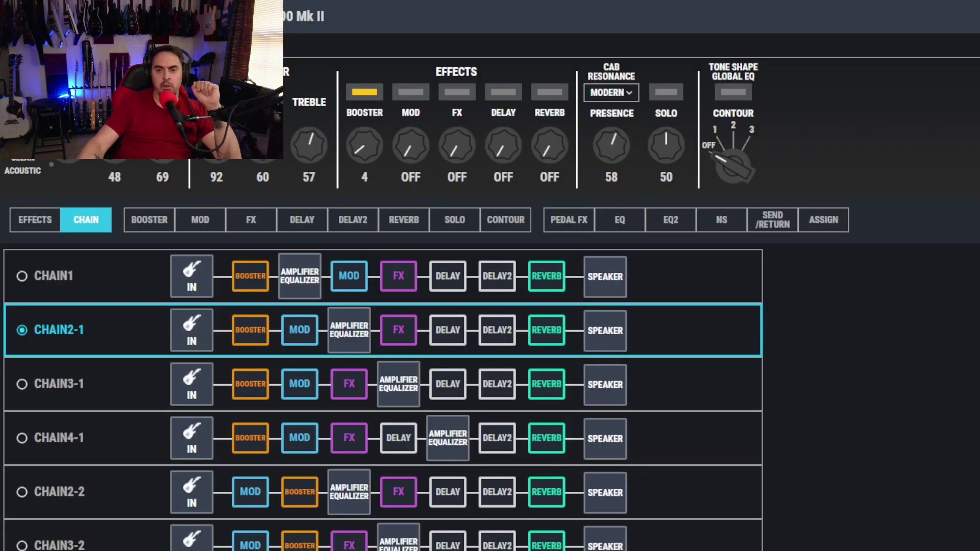
pyautogui.click(735, 93)
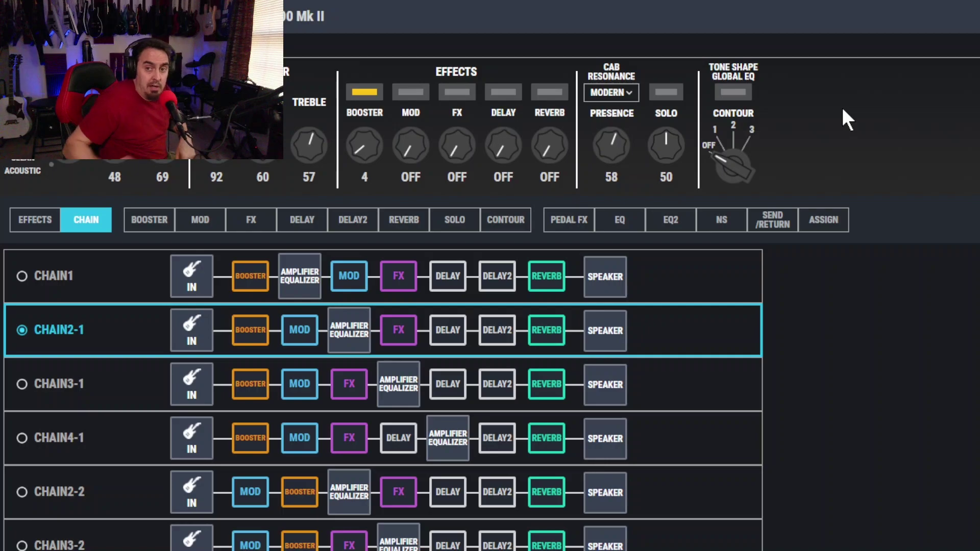
pyautogui.click(725, 92)
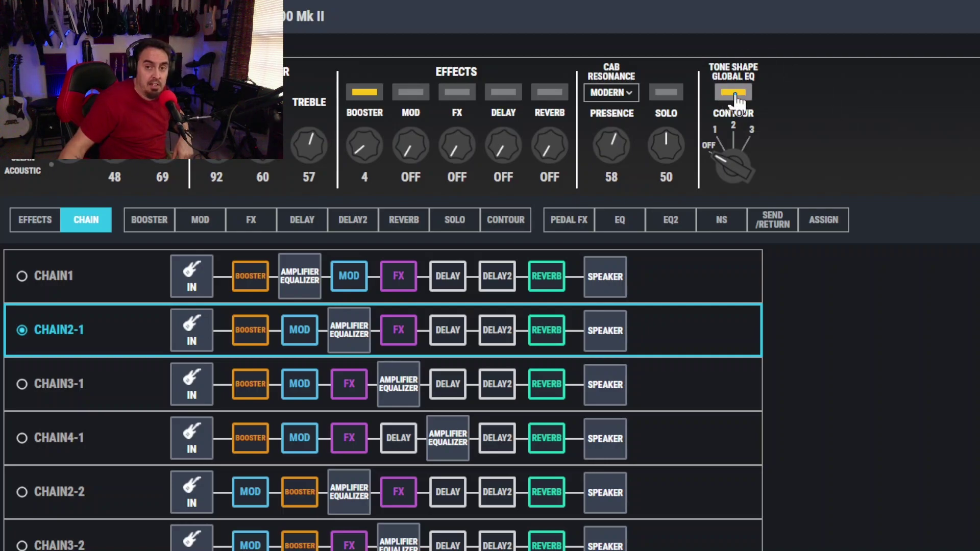
pyautogui.click(736, 94)
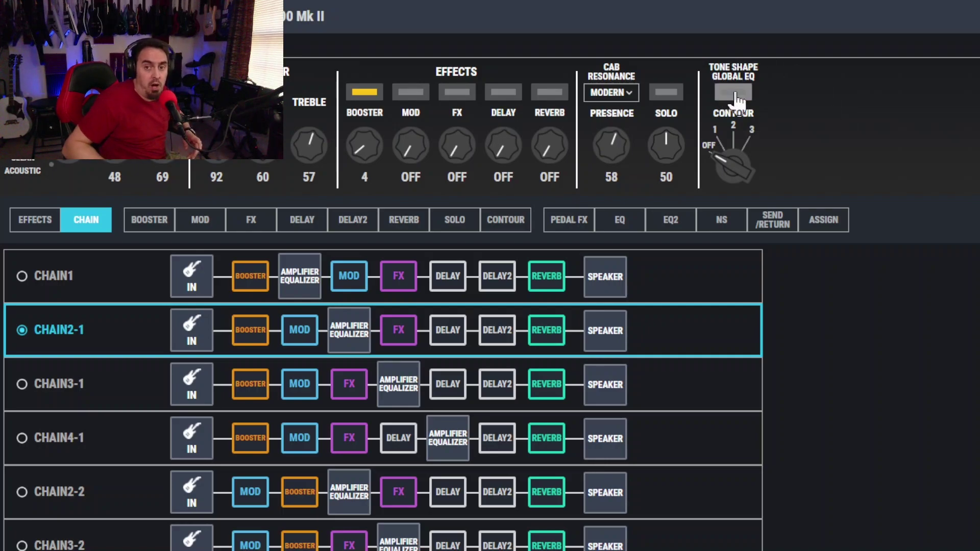
pyautogui.click(735, 94)
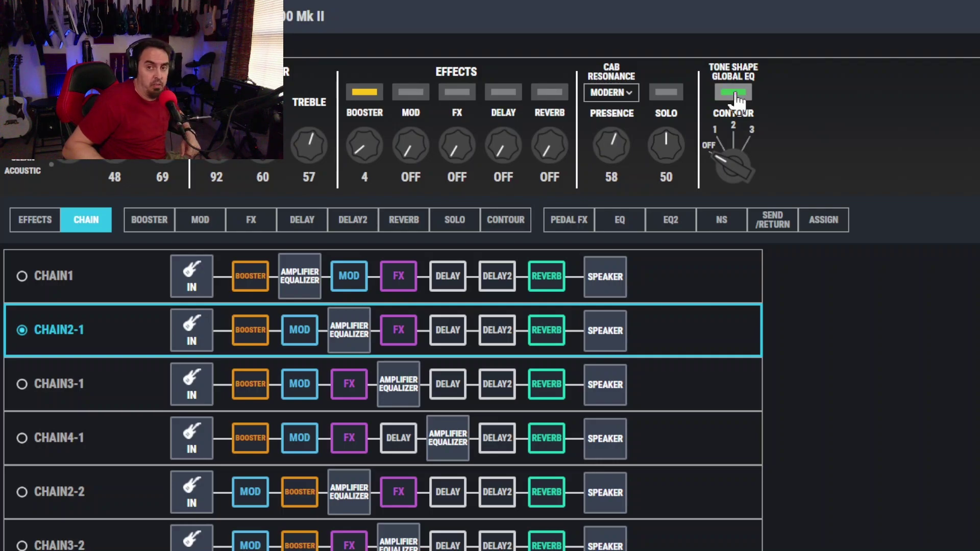
pyautogui.click(735, 94)
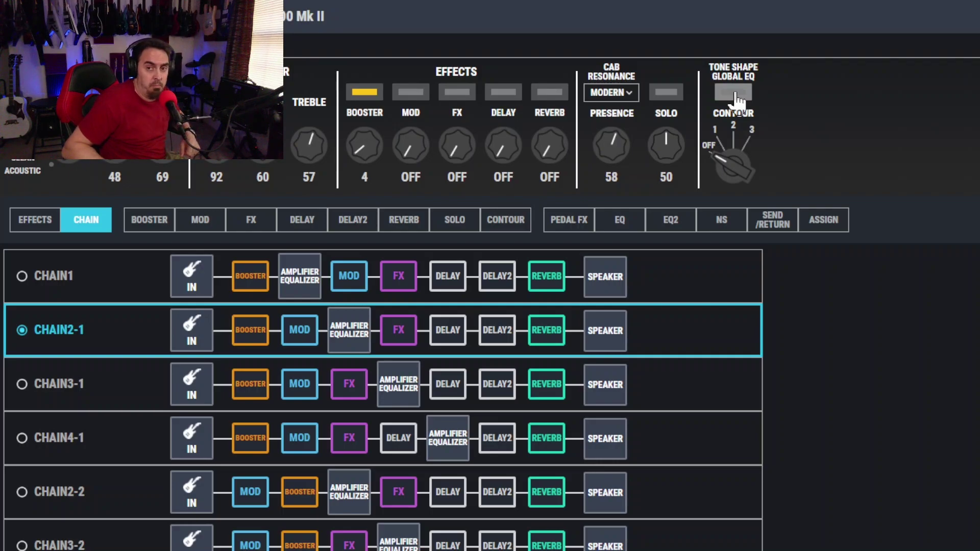
# - Set GA-FC CH4 to SOLO ON/OFF, close System settings, and show the Solo effect page
pyautogui.click(304, 17)
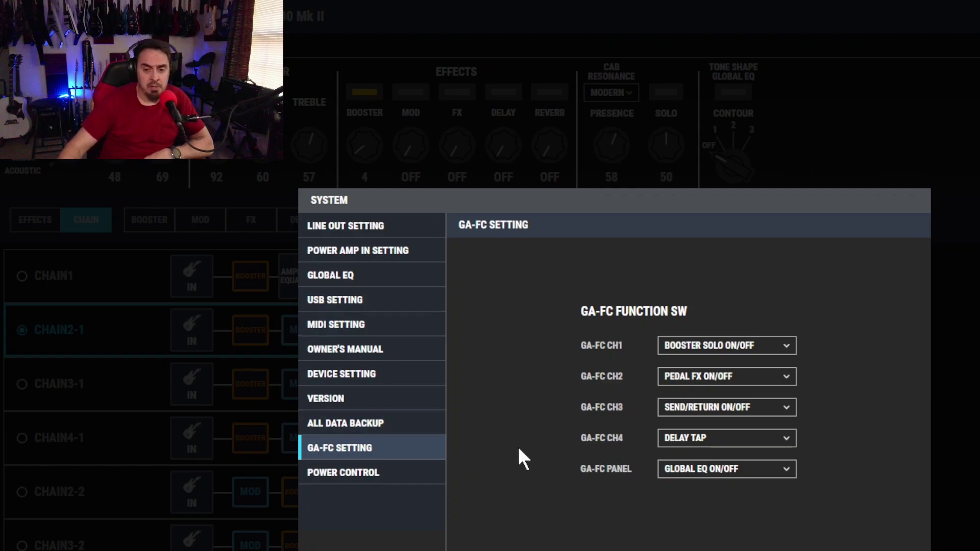
pyautogui.click(713, 441)
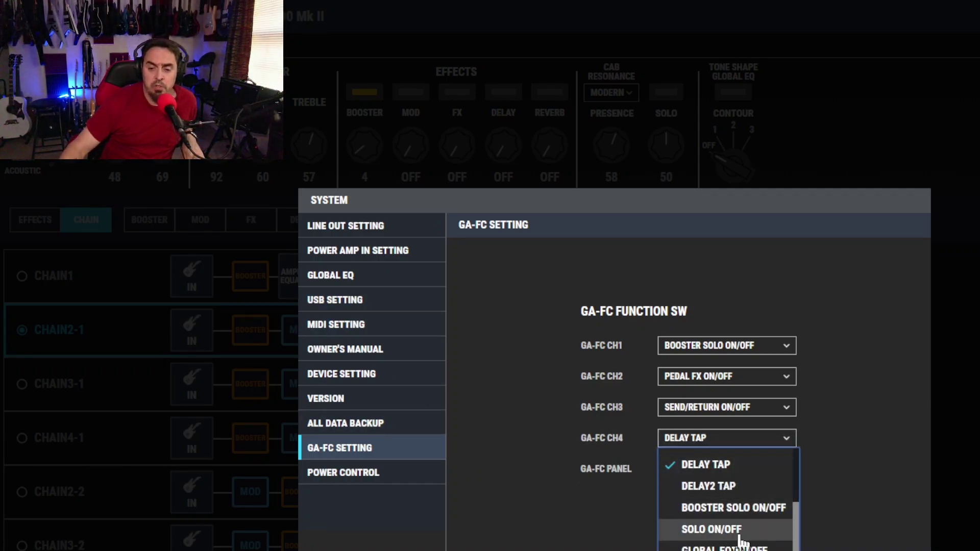
pyautogui.click(687, 530)
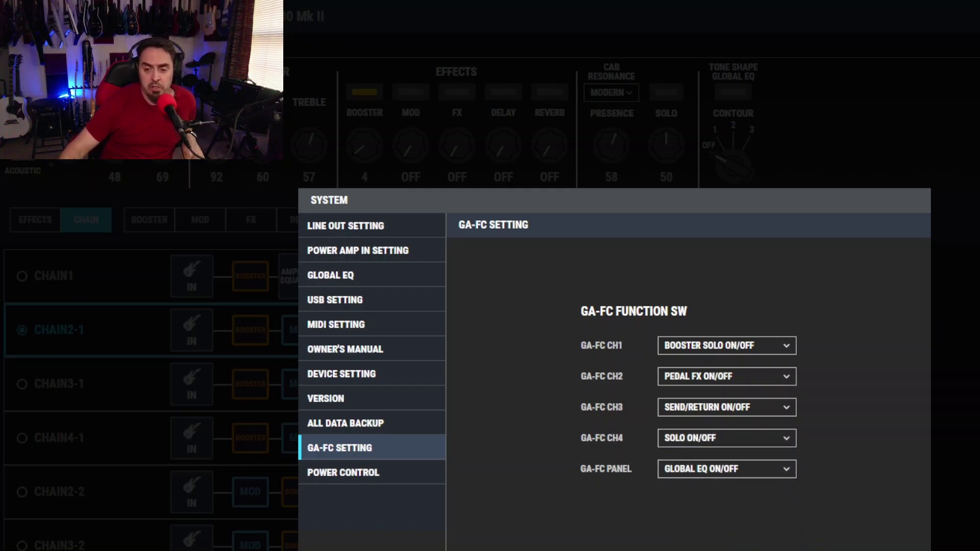
pyautogui.press('Escape')
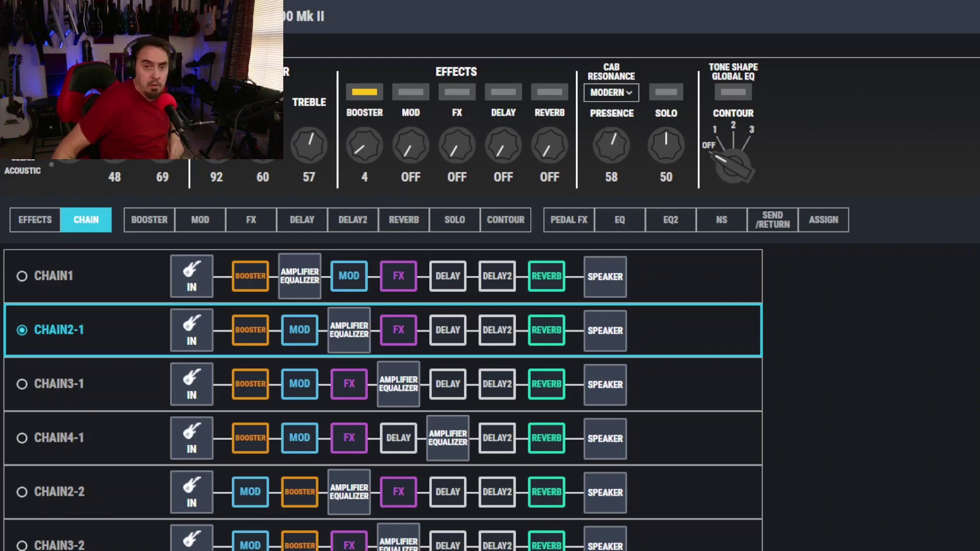
pyautogui.click(467, 224)
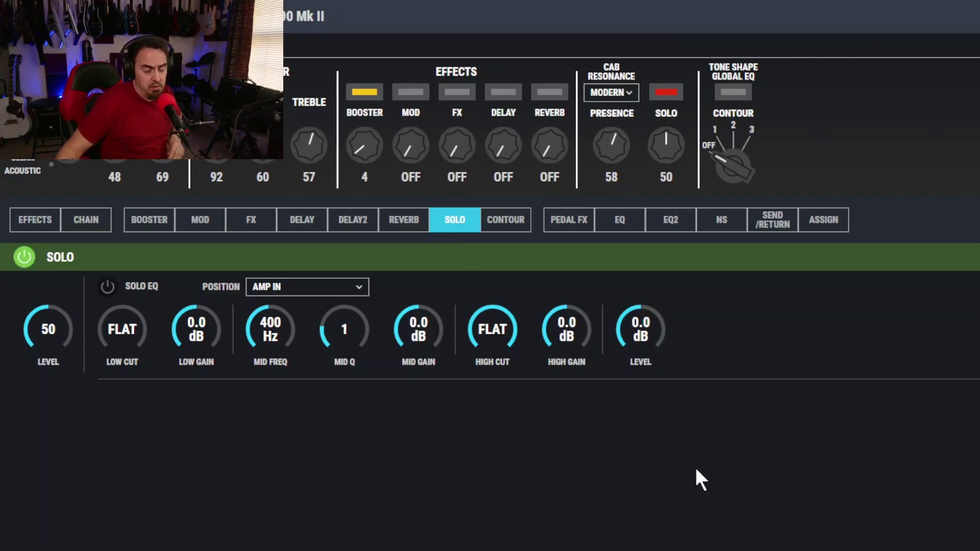
# - Reopen GA-FC settings, change CH4 from Solo to EQ ON/OFF, and close System settings
pyautogui.click(417, 179)
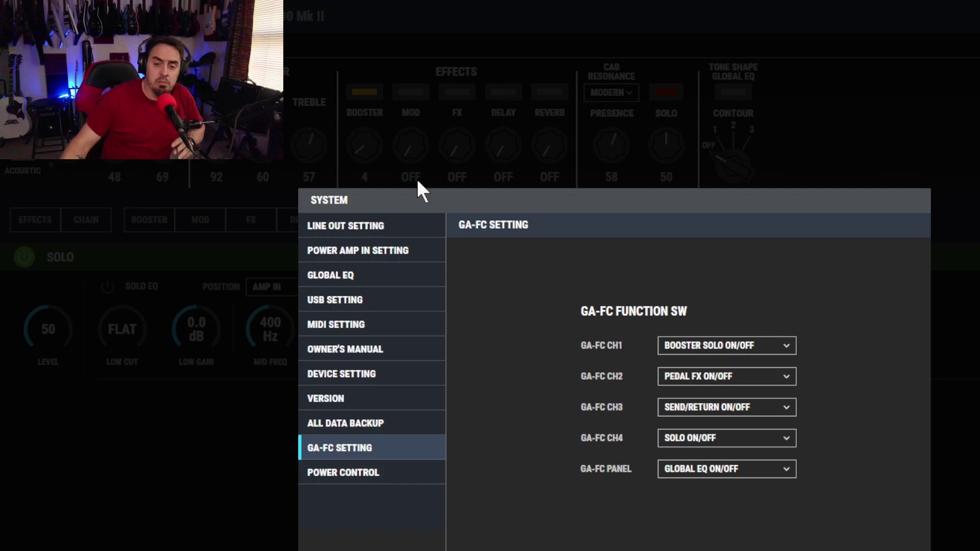
pyautogui.click(692, 437)
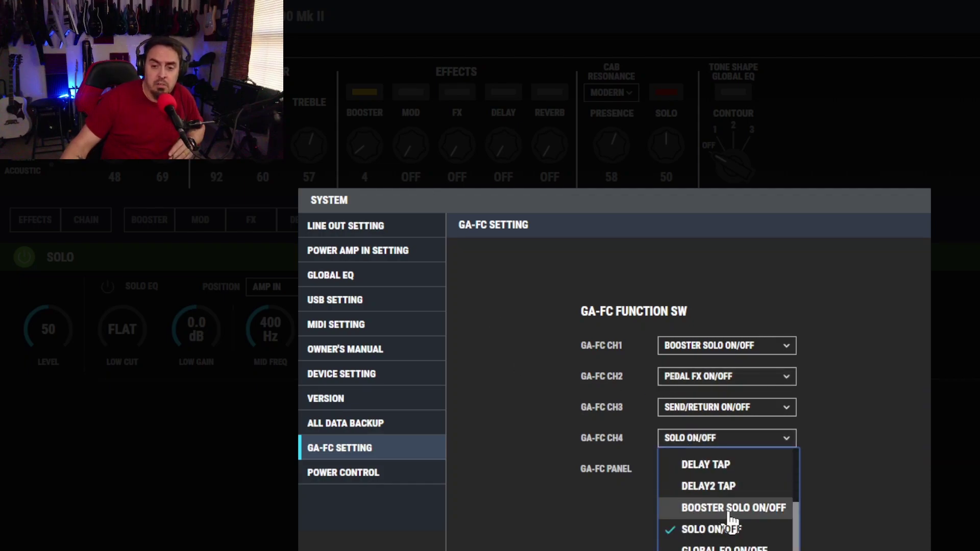
pyautogui.scroll(2, 739, 534)
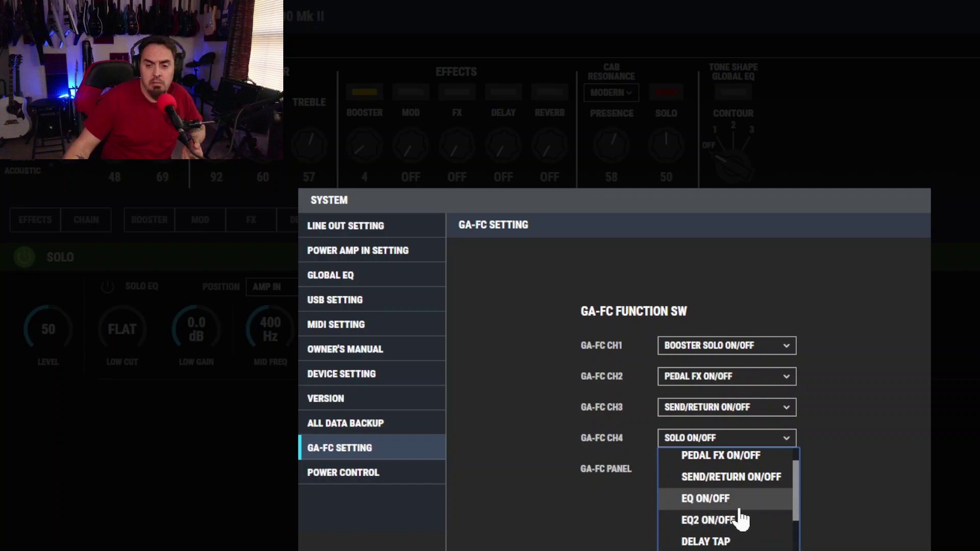
pyautogui.scroll(1, 739, 510)
pyautogui.scroll(1, 737, 508)
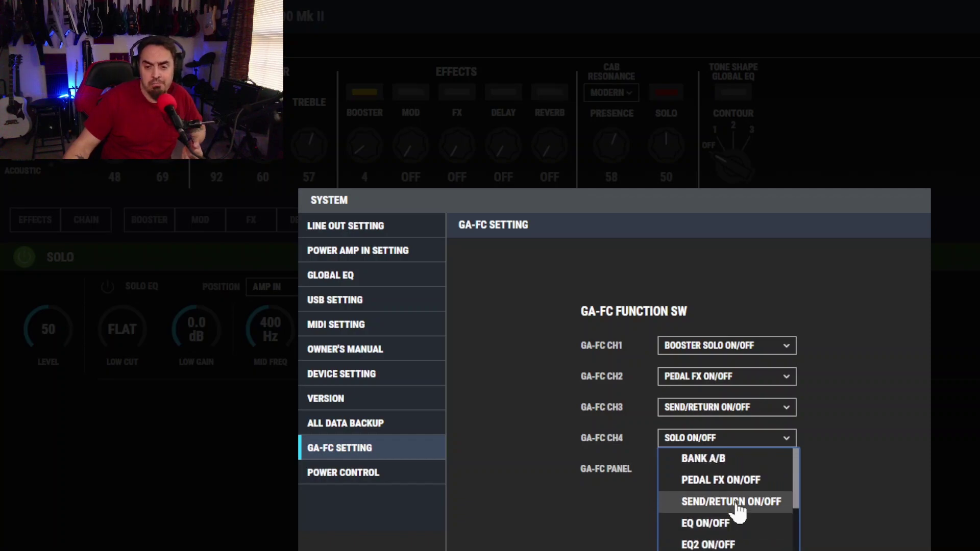
pyautogui.scroll(-3, 755, 519)
pyautogui.scroll(3, 744, 523)
pyautogui.click(743, 522)
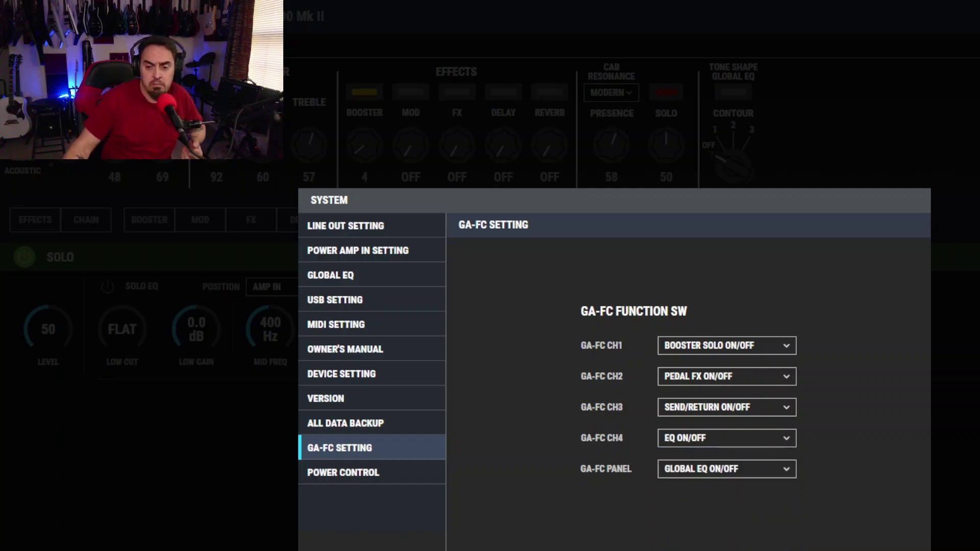
pyautogui.press('Escape')
# - Show the EQ effect settings, check GA-FC CH1's options unchanged, and close System settings
pyautogui.click(618, 227)
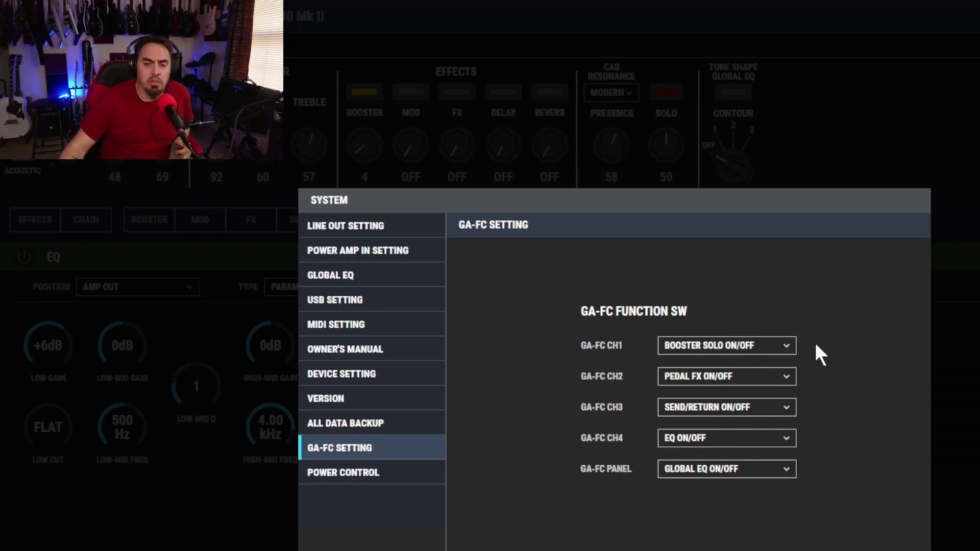
pyautogui.click(746, 349)
pyautogui.click(745, 349)
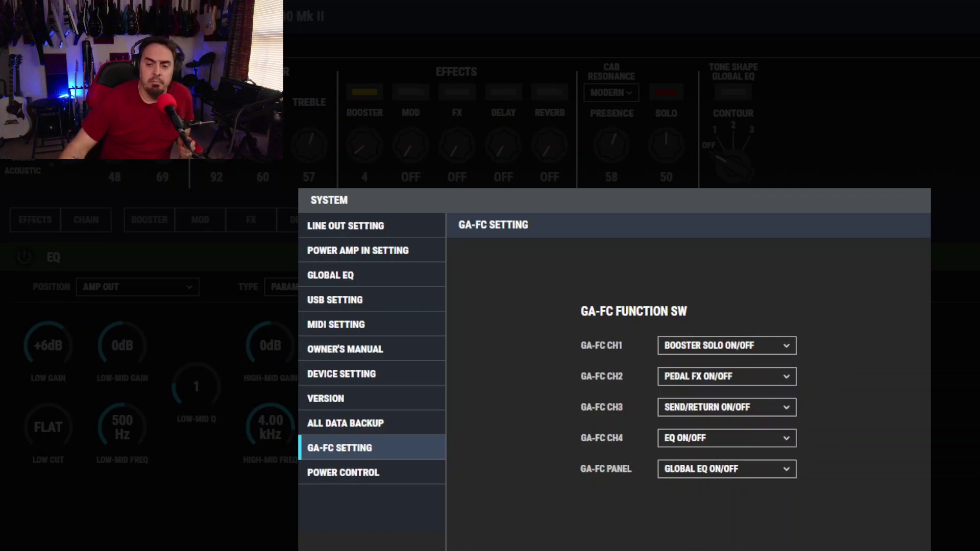
pyautogui.press('Escape')
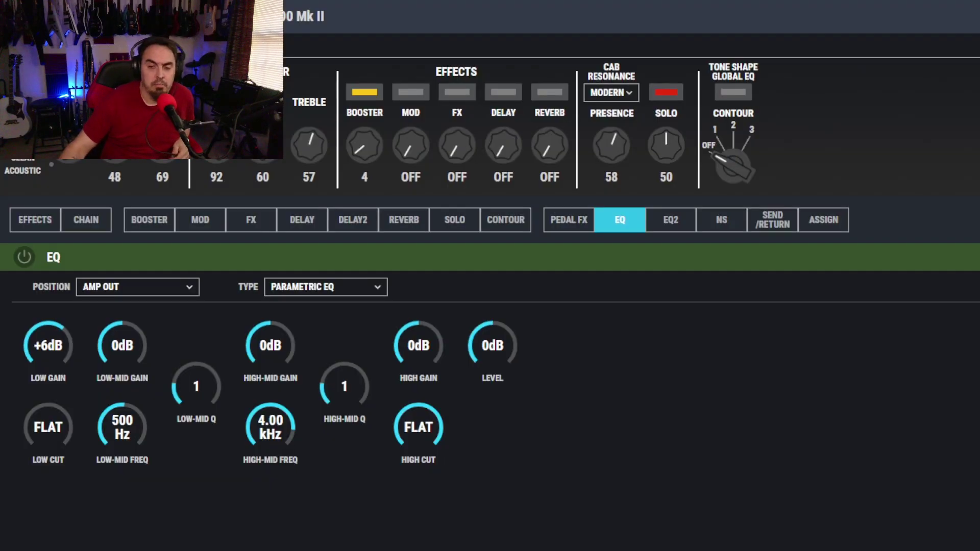
# - Open Assign and compare the Expanded and standard GA-FC/GA-FC EX assignments, scrolling the list
pyautogui.click(823, 225)
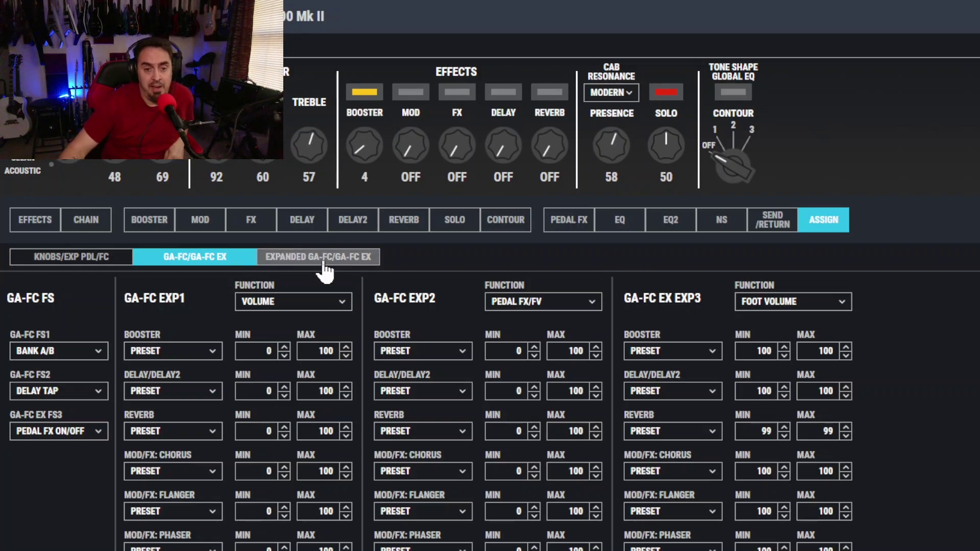
pyautogui.click(325, 269)
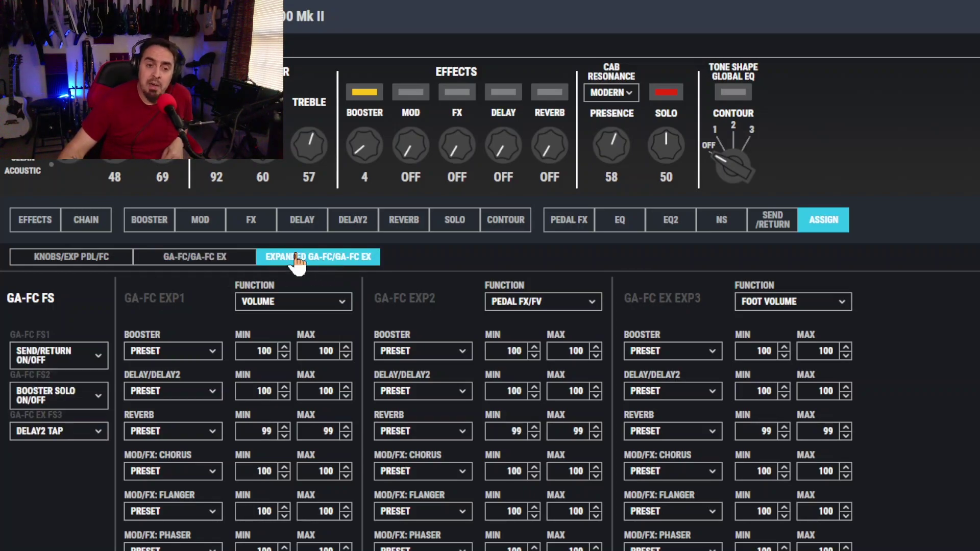
pyautogui.click(218, 264)
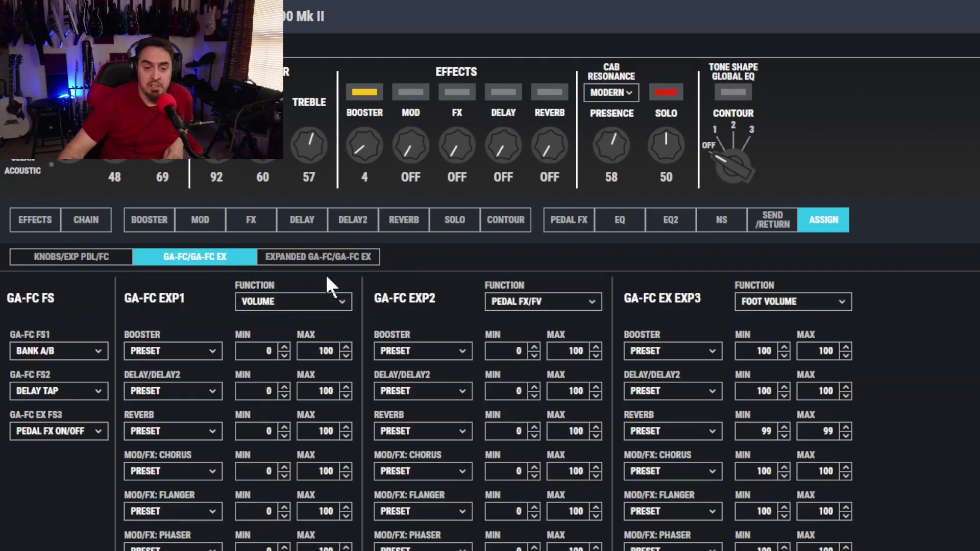
pyautogui.click(310, 261)
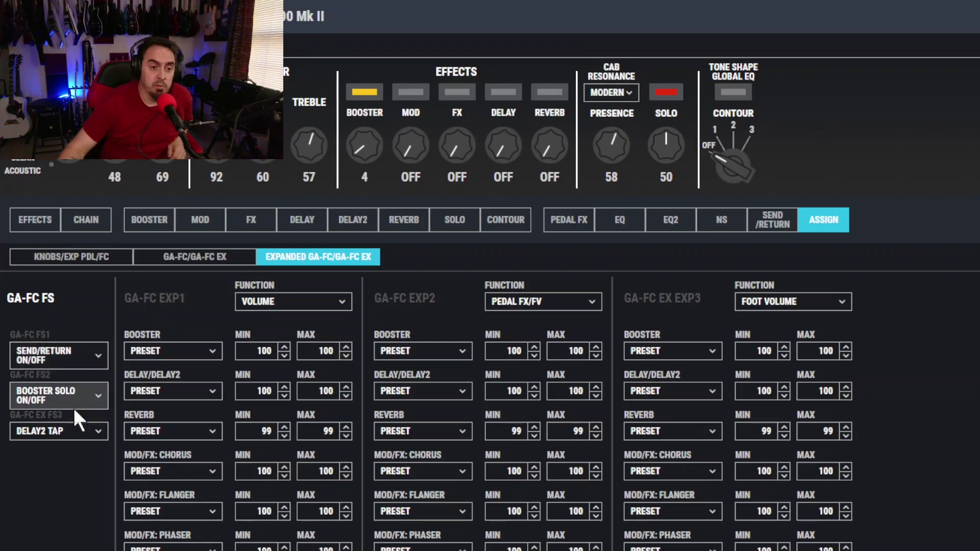
pyautogui.click(190, 263)
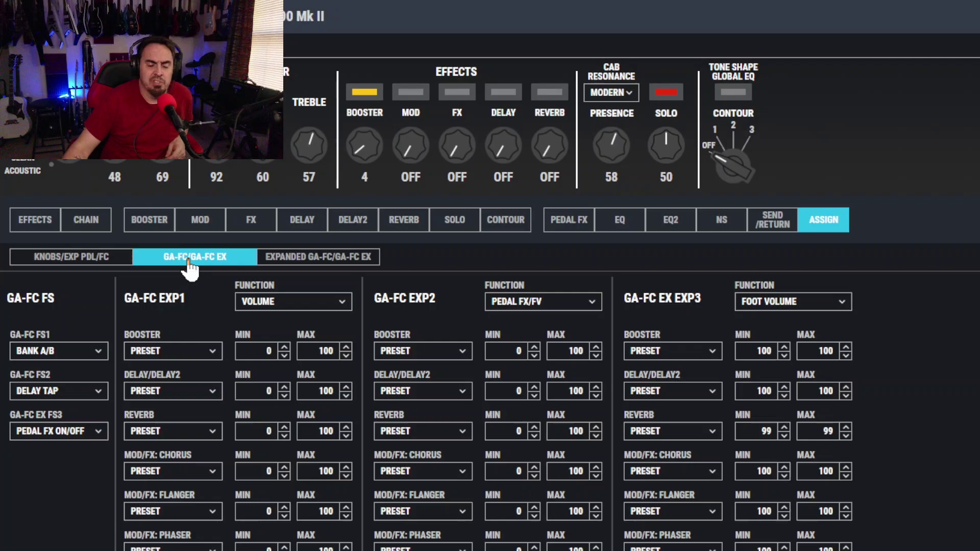
pyautogui.scroll(-10, 366, 450)
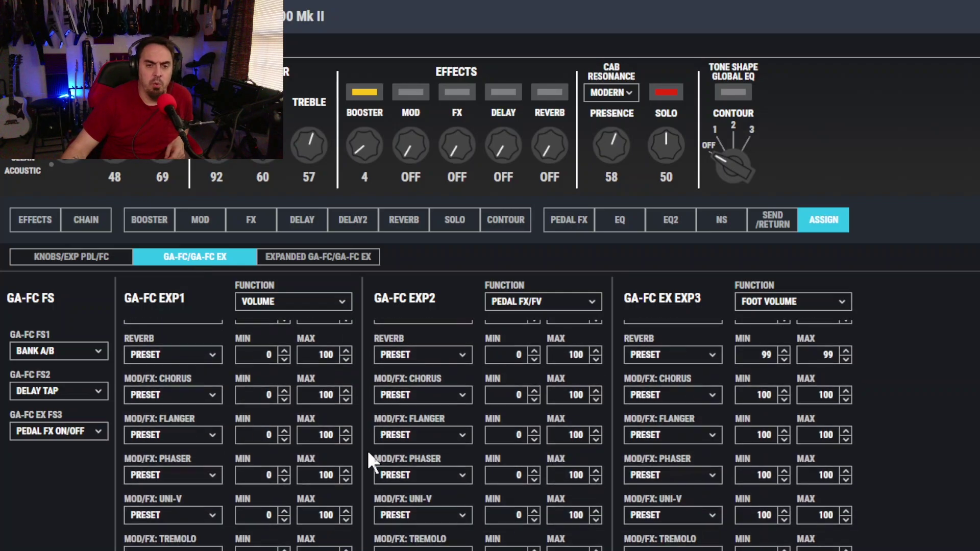
pyautogui.scroll(-6, 422, 498)
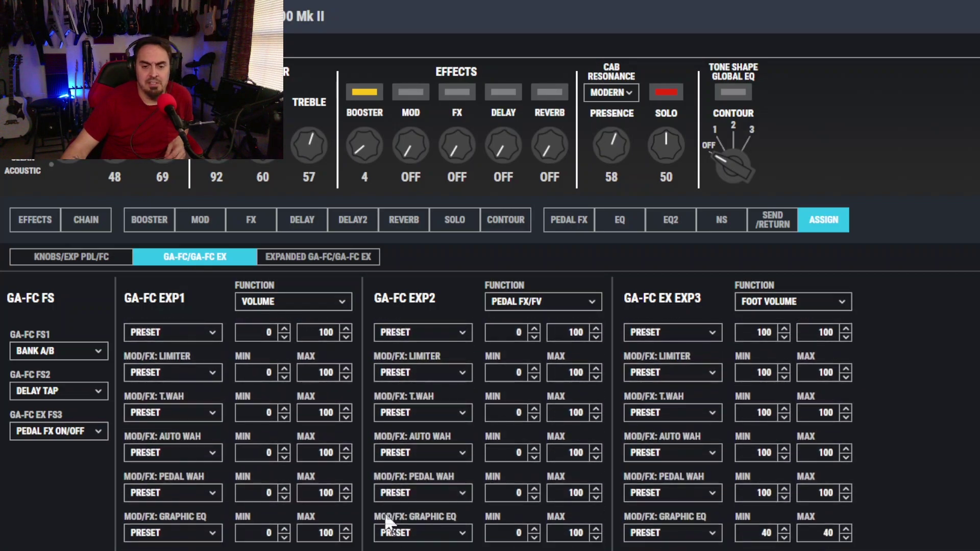
pyautogui.scroll(15, 385, 518)
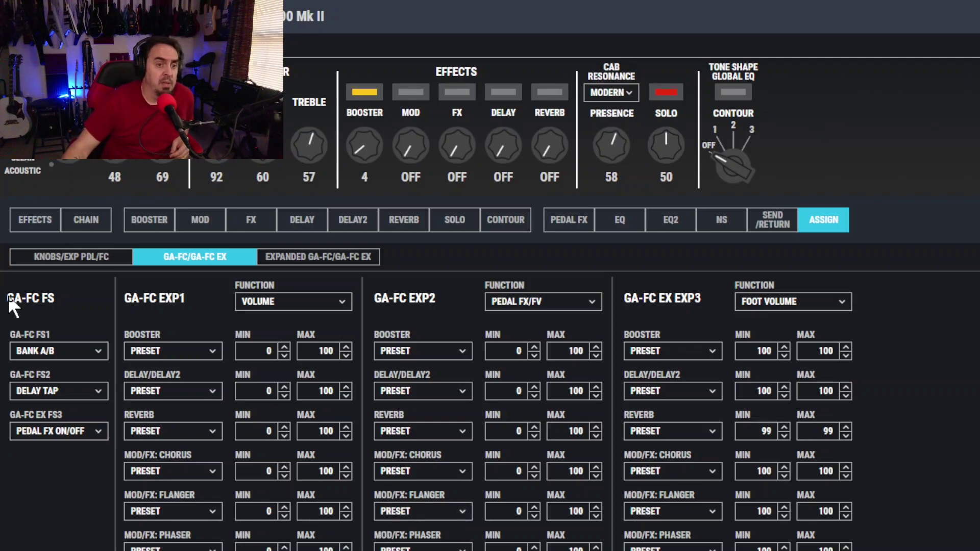
# - Show the Knobs/EXP PDL/FC assignments and review the Booster knob options, leaving it on PRESET
pyautogui.click(56, 270)
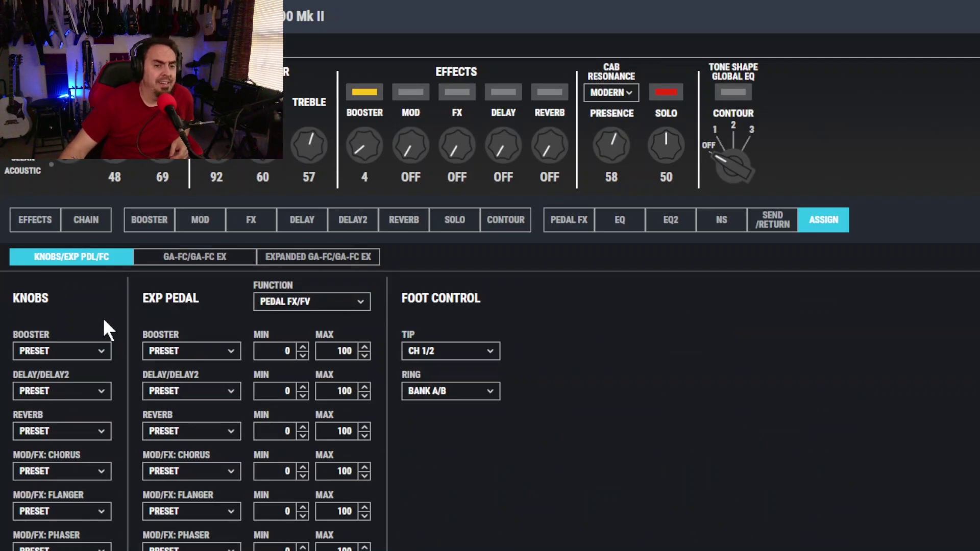
pyautogui.scroll(-2, 97, 344)
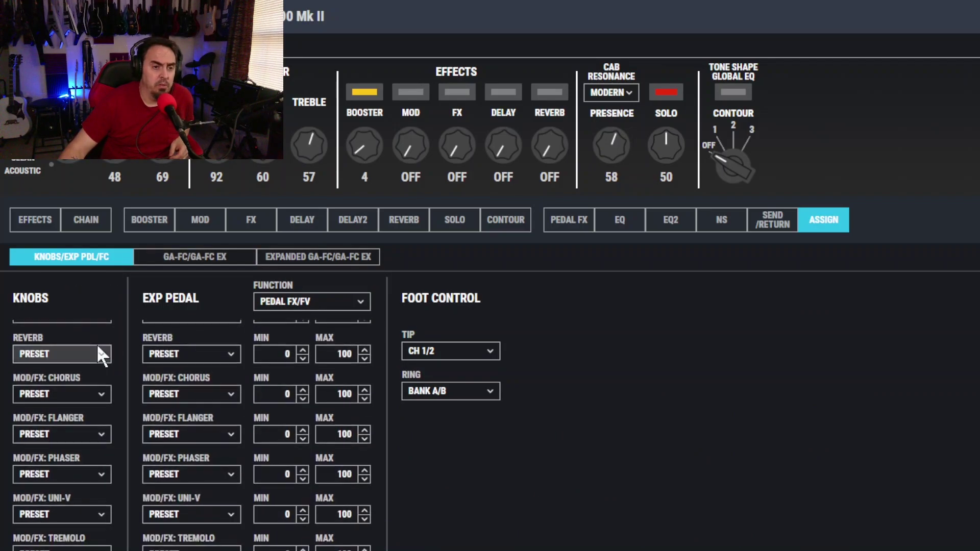
pyautogui.scroll(2, 96, 344)
pyautogui.click(97, 348)
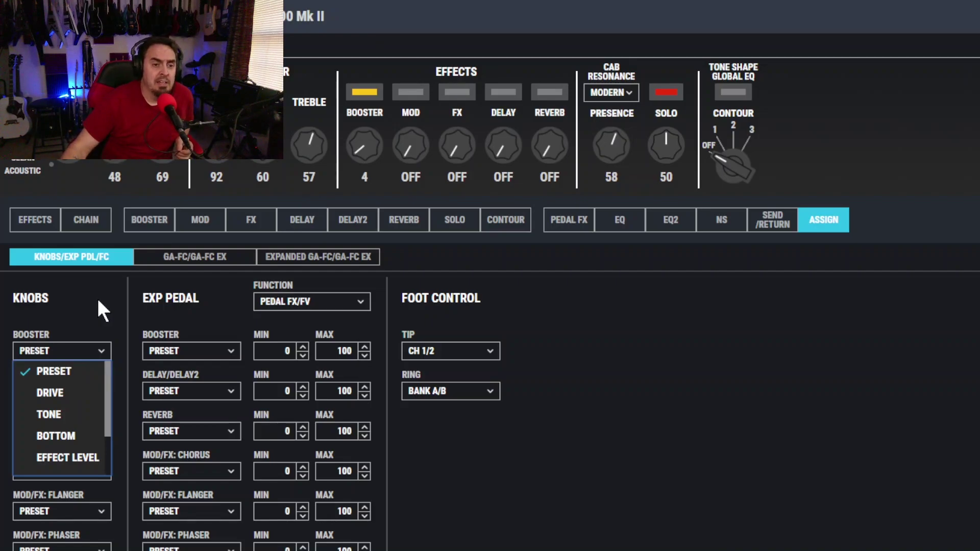
pyautogui.click(96, 345)
pyautogui.click(97, 352)
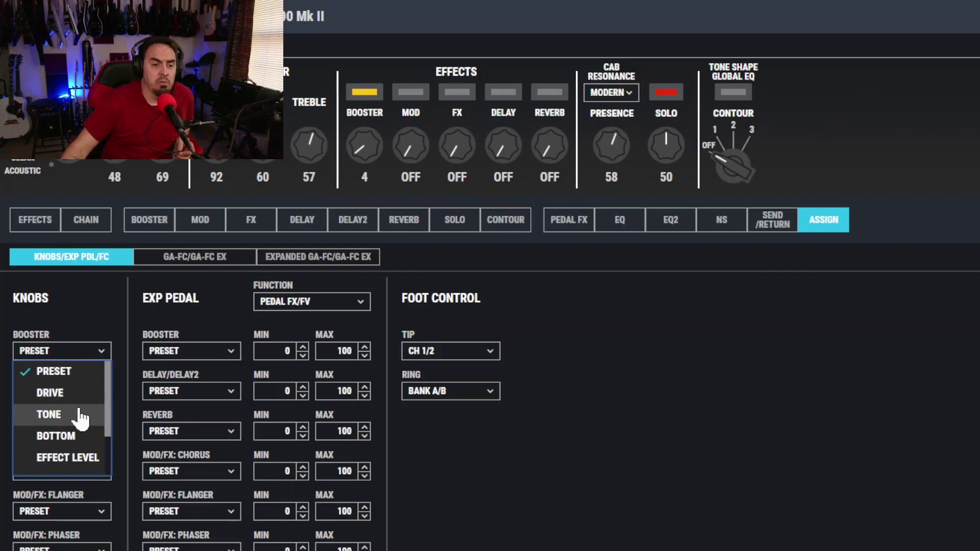
pyautogui.scroll(-2, 82, 413)
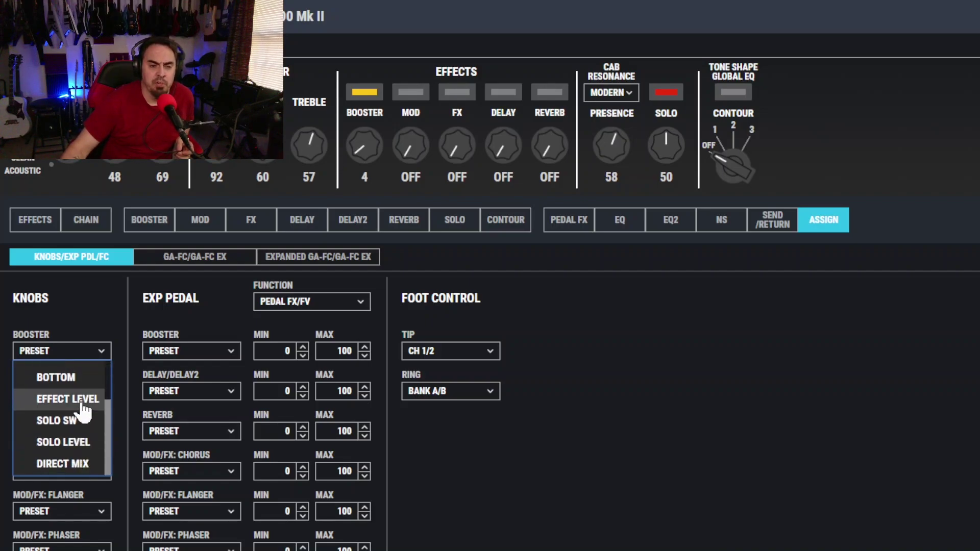
pyautogui.scroll(2, 81, 408)
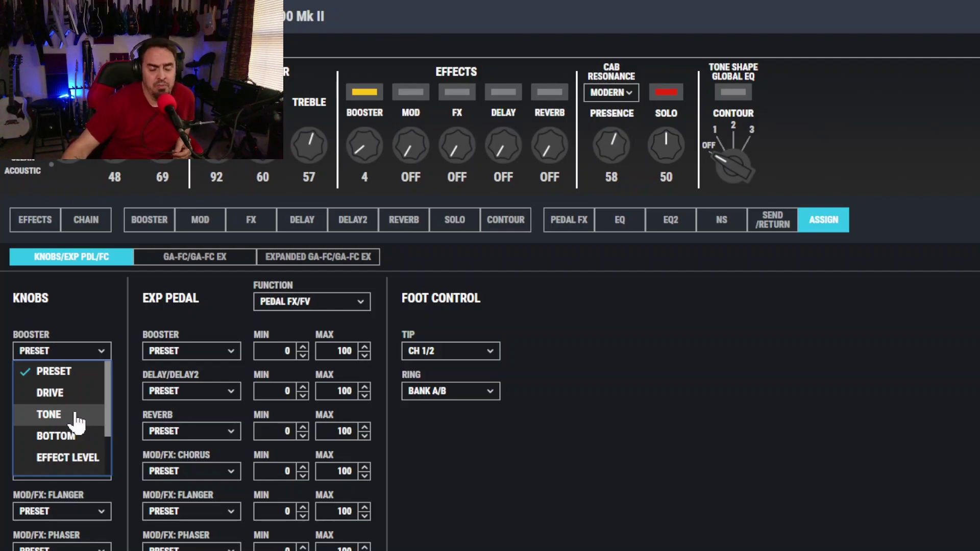
pyautogui.click(86, 310)
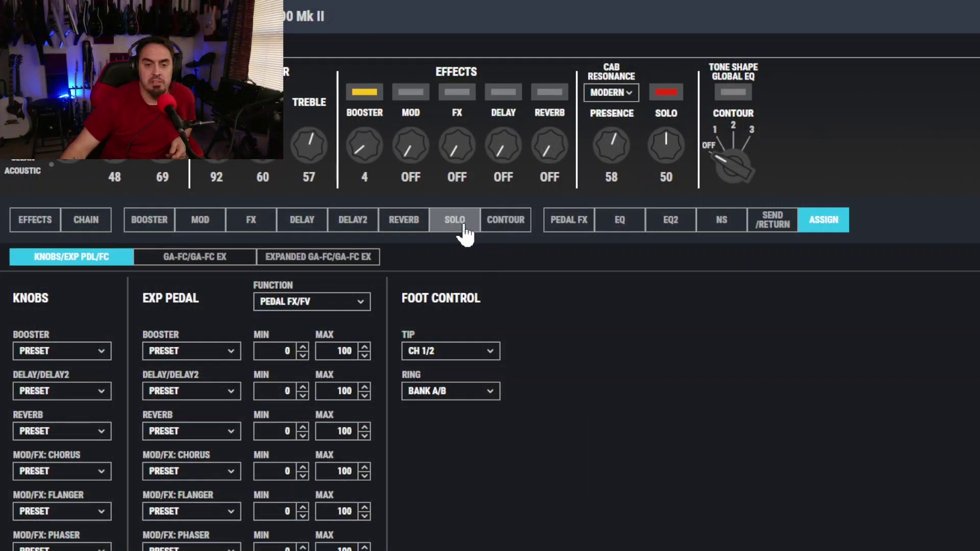
# - Open the Solo effect settings page
pyautogui.click(464, 231)
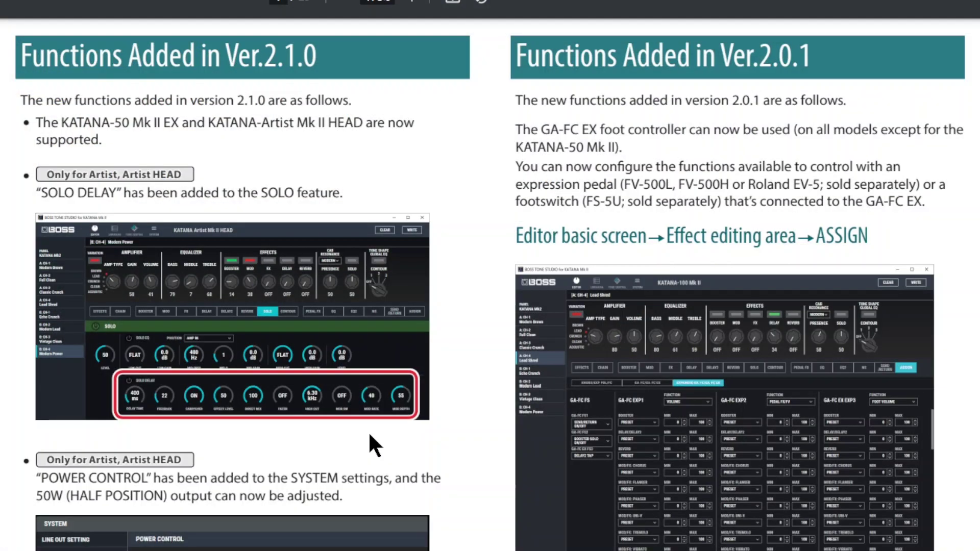
# - Scroll the release notes to the POWER CONTROL and System → GA-FC SETTING sections
pyautogui.scroll(-5, 371, 437)
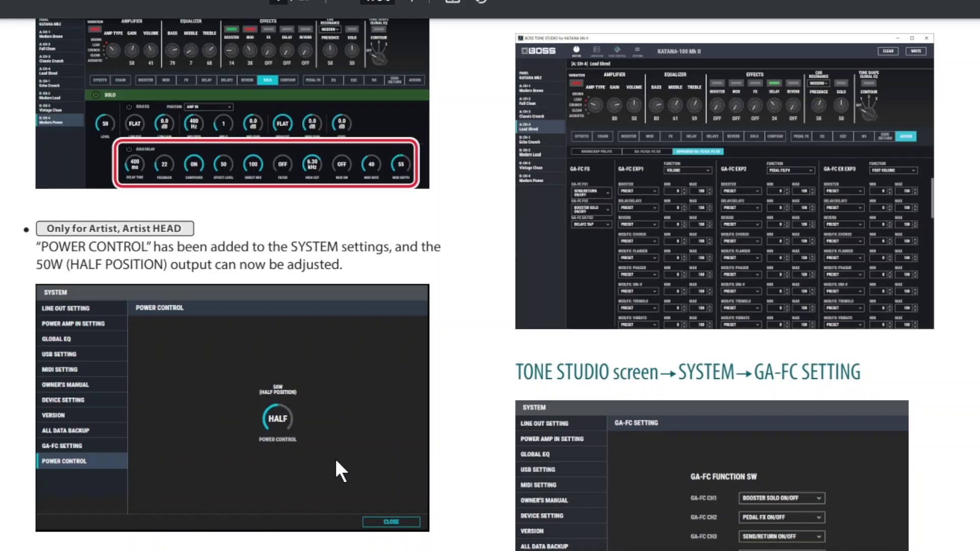
pyautogui.scroll(5, 615, 444)
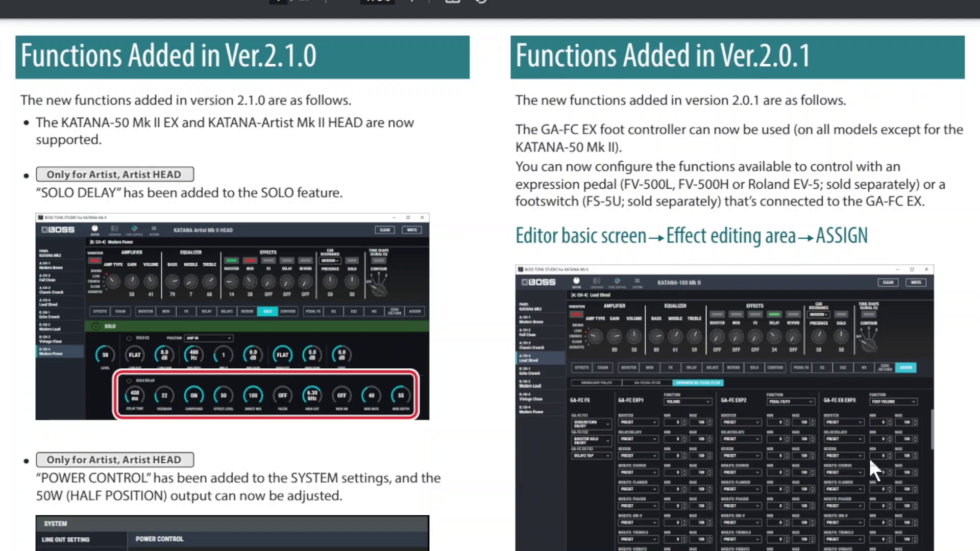
pyautogui.scroll(-5, 869, 457)
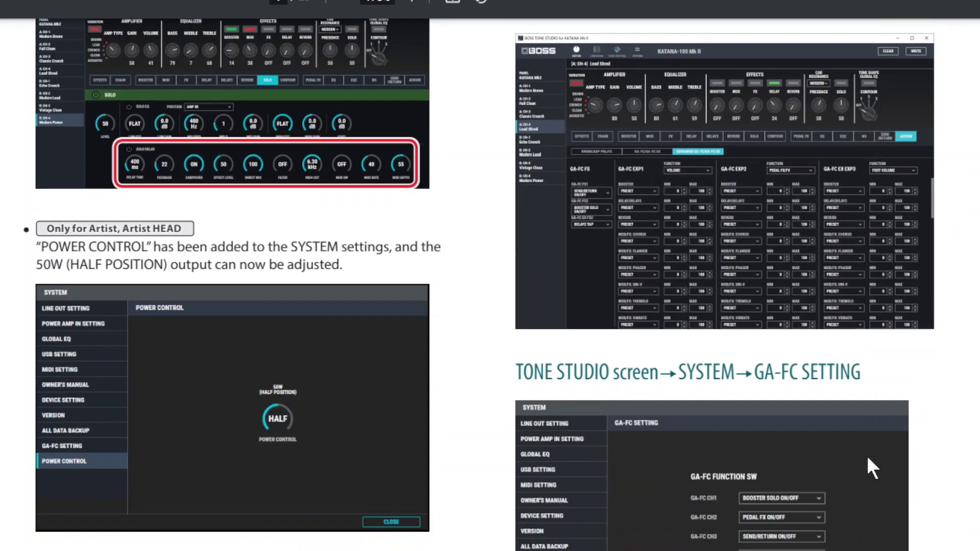
pyautogui.scroll(-2, 867, 456)
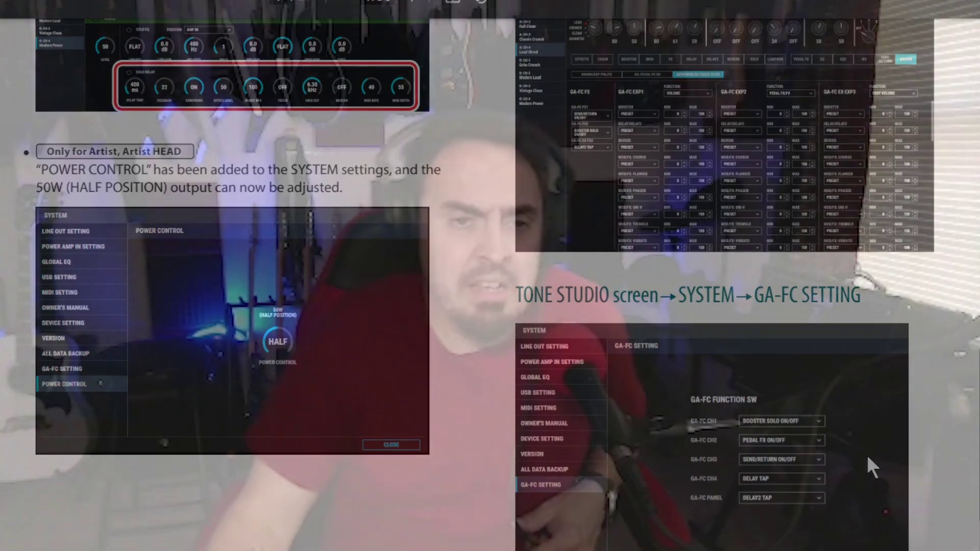